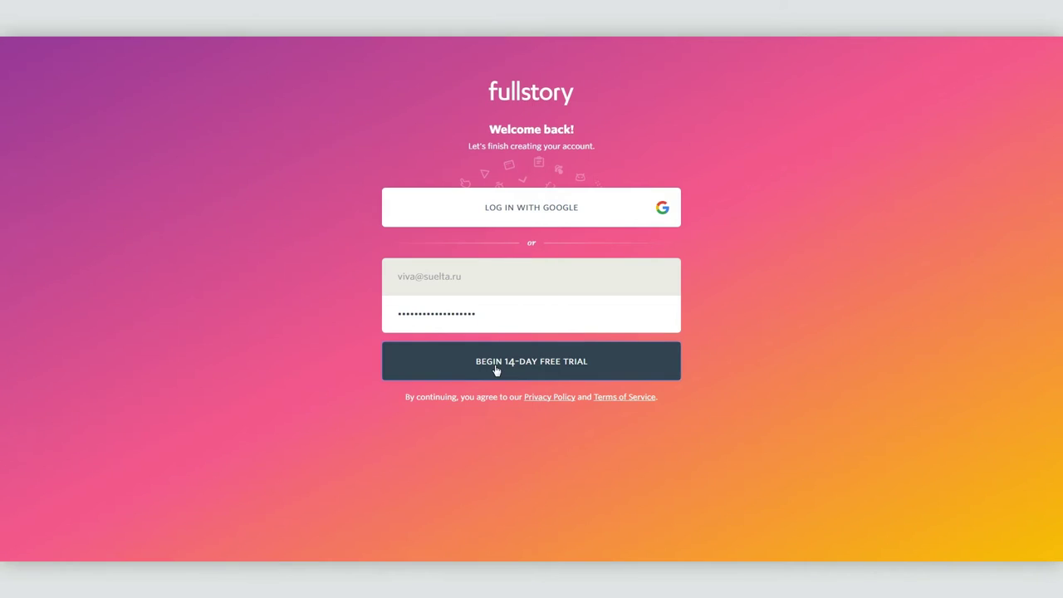
Begin the 14-day Pro trial, decline saving the password in the browser, and continue to the recording setup
{"action": "left_click", "coordinate": [496, 371]}
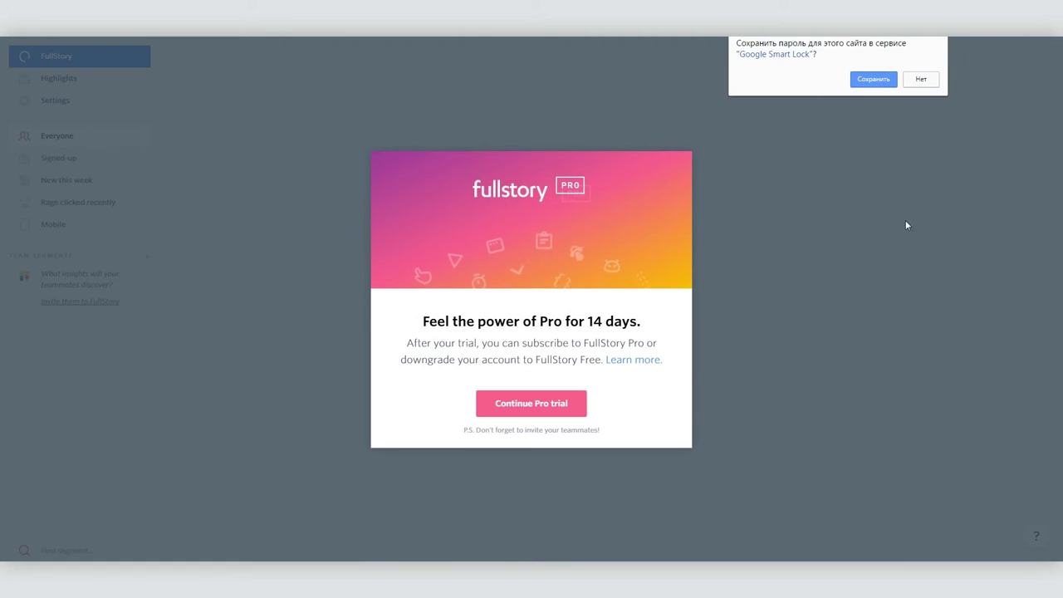
{"action": "left_click", "coordinate": [926, 80]}
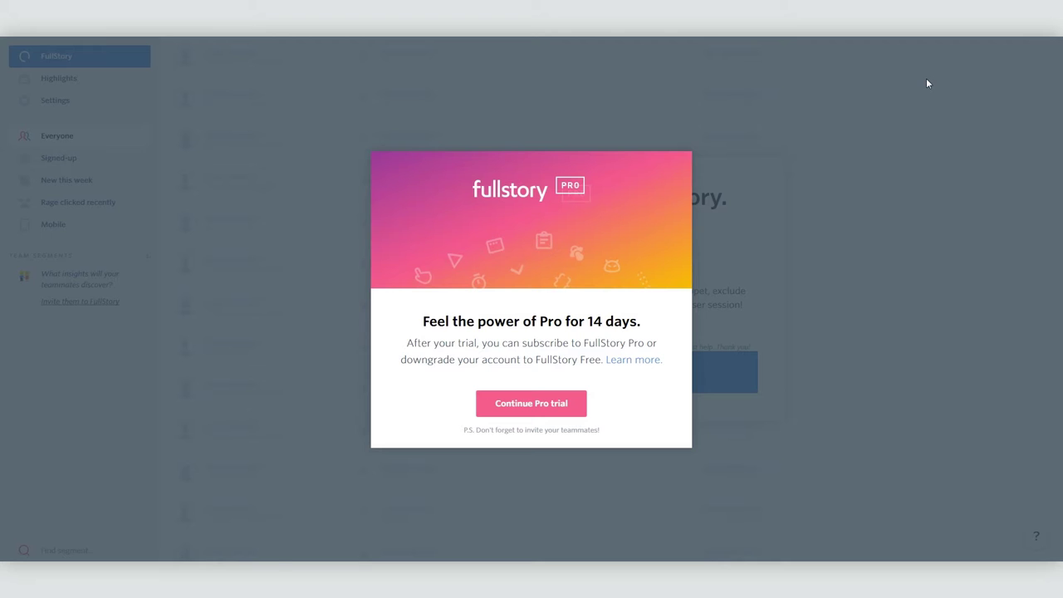
{"action": "left_click", "coordinate": [513, 398]}
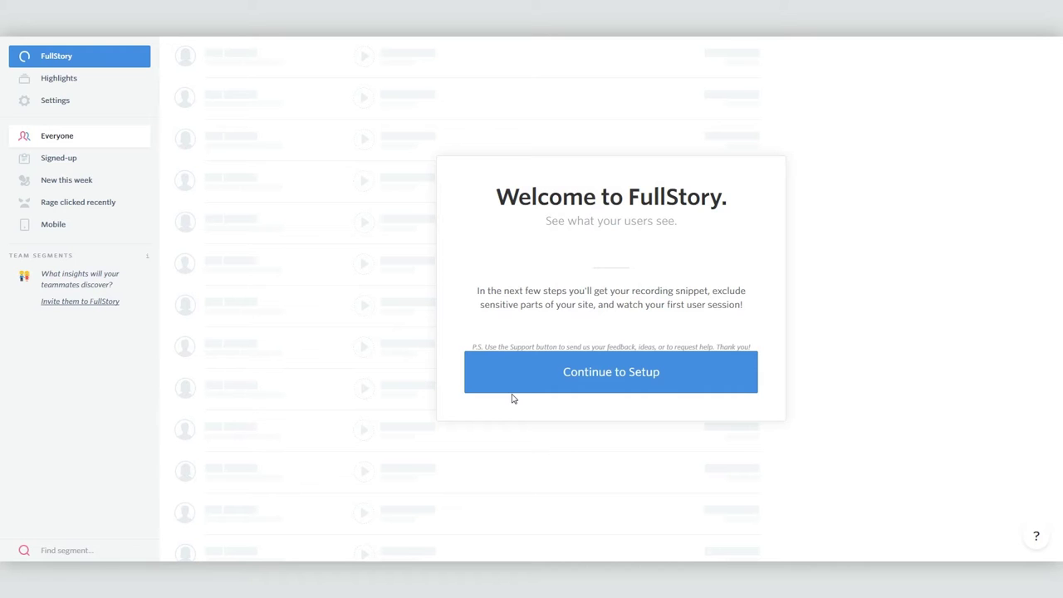
{"action": "left_click", "coordinate": [580, 384]}
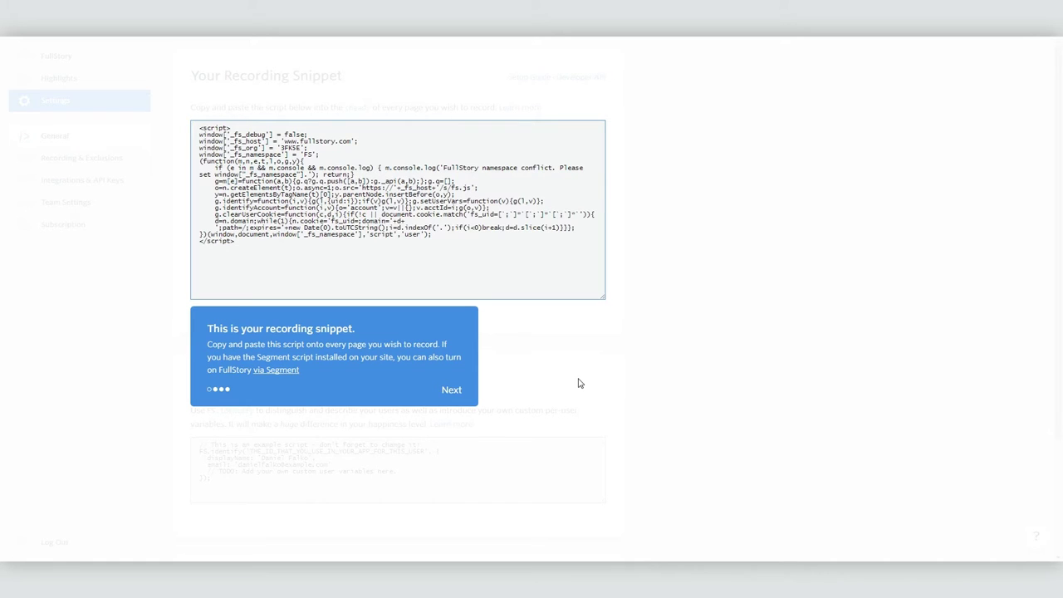
Copy the whole recording snippet and open the Twenty Seventeen theme's header.php for editing in the WordPress admin
{"action": "left_click_drag", "start_coordinate": [247, 244], "coordinate": [200, 126]}
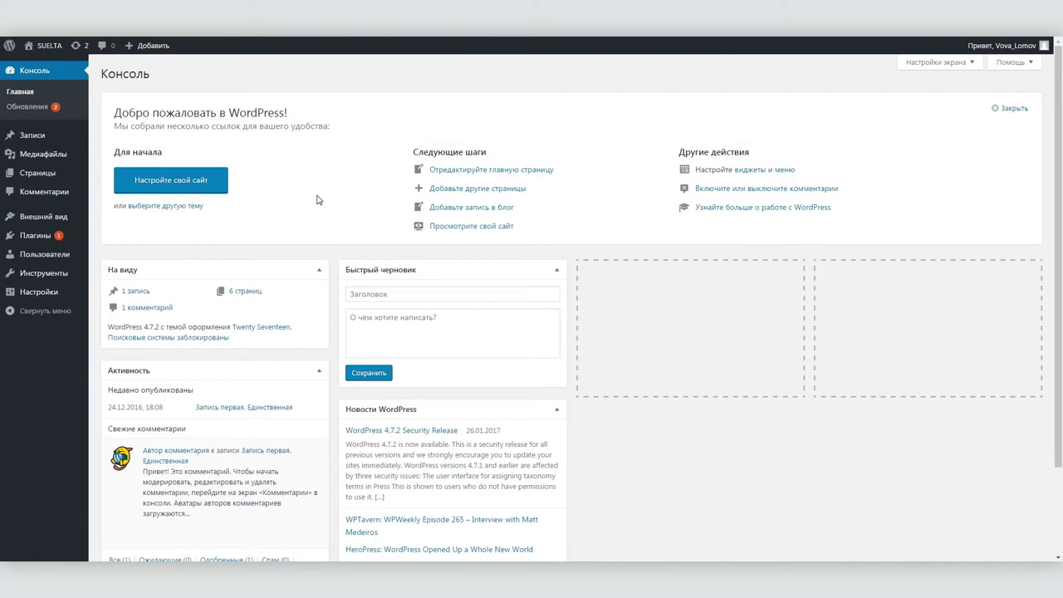
{"action": "mouse_move", "coordinate": [44, 216]}
{"action": "left_click", "coordinate": [116, 219]}
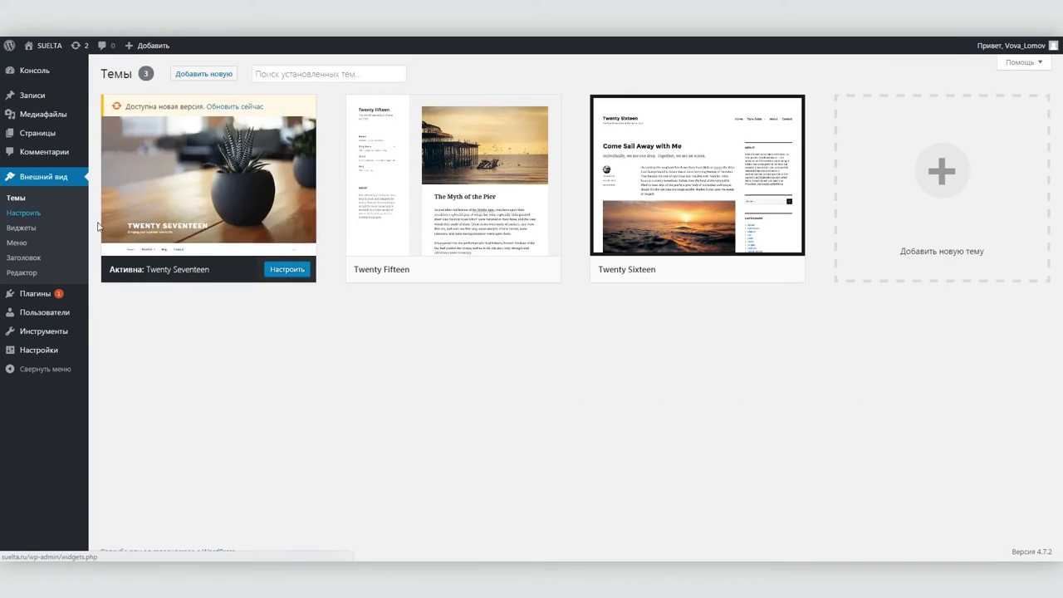
{"action": "left_click", "coordinate": [24, 273]}
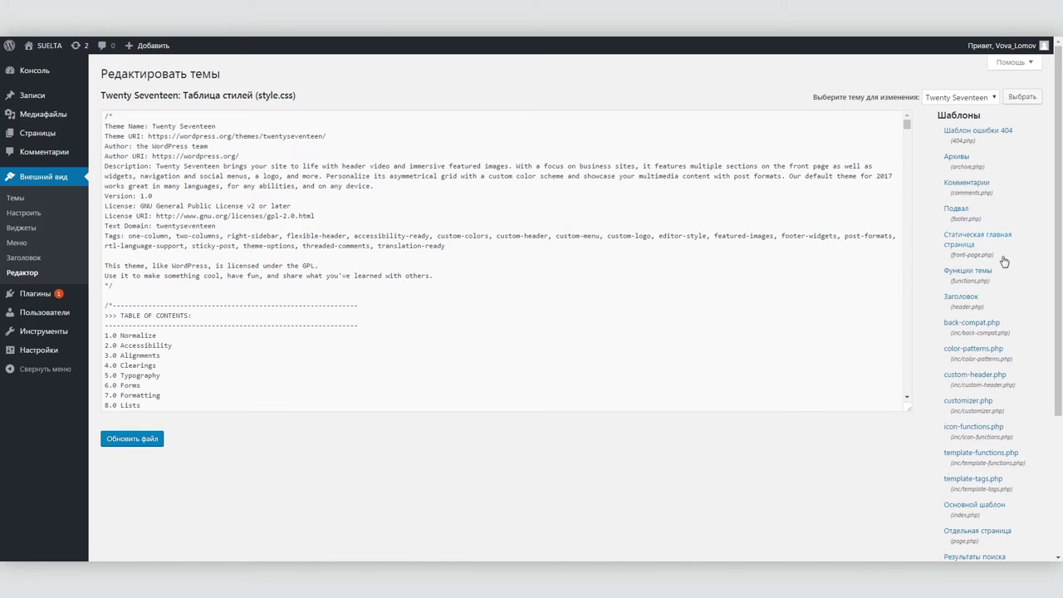
{"action": "left_click", "coordinate": [962, 299]}
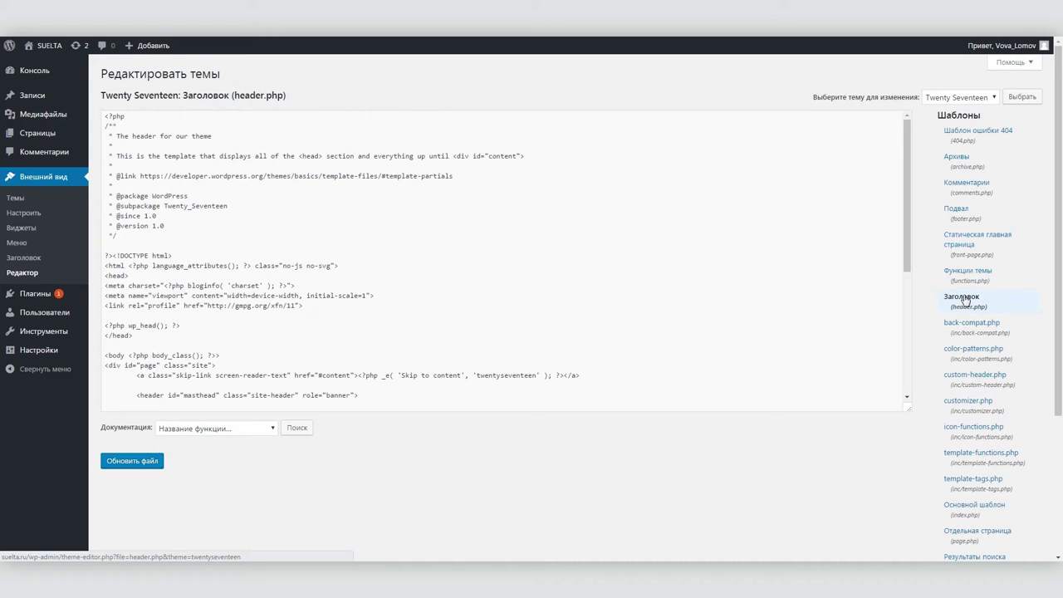
Paste the recording snippet into header.php's head section just before the wp_head() call and update the file
{"action": "left_click", "coordinate": [427, 302]}
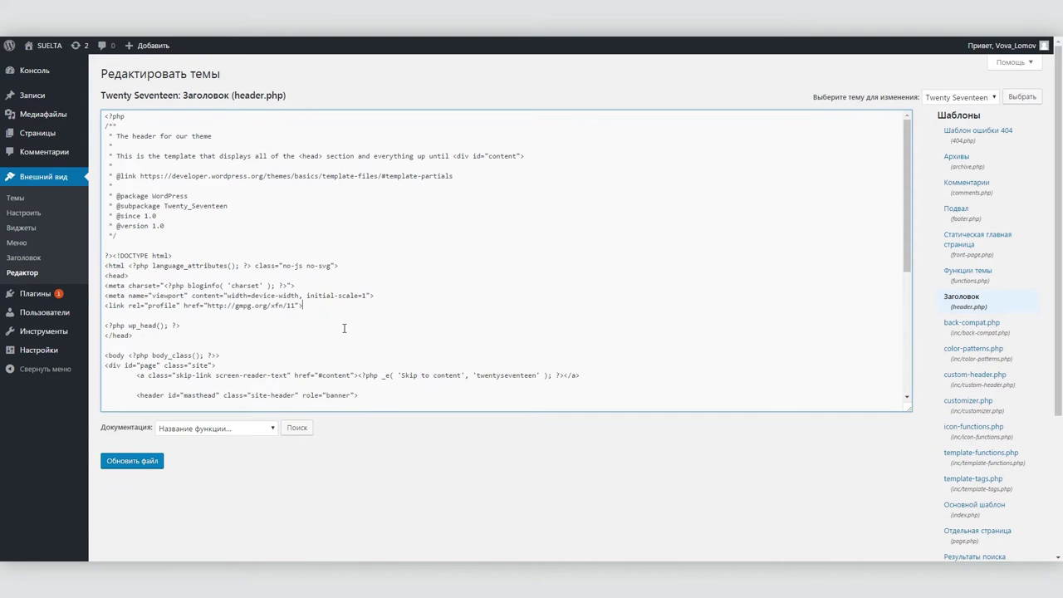
{"action": "left_click", "coordinate": [176, 315]}
{"action": "left_click_drag", "start_coordinate": [104, 275], "coordinate": [172, 345]}
{"action": "left_click", "coordinate": [122, 313]}
{"action": "key", "text": "ctrl+v"}
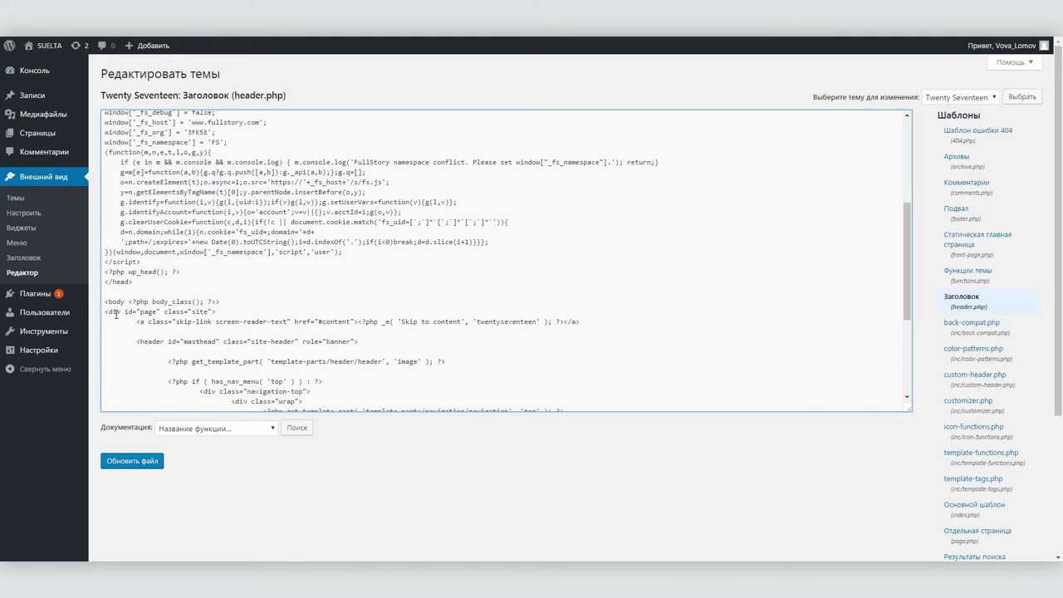
{"action": "left_click", "coordinate": [126, 462]}
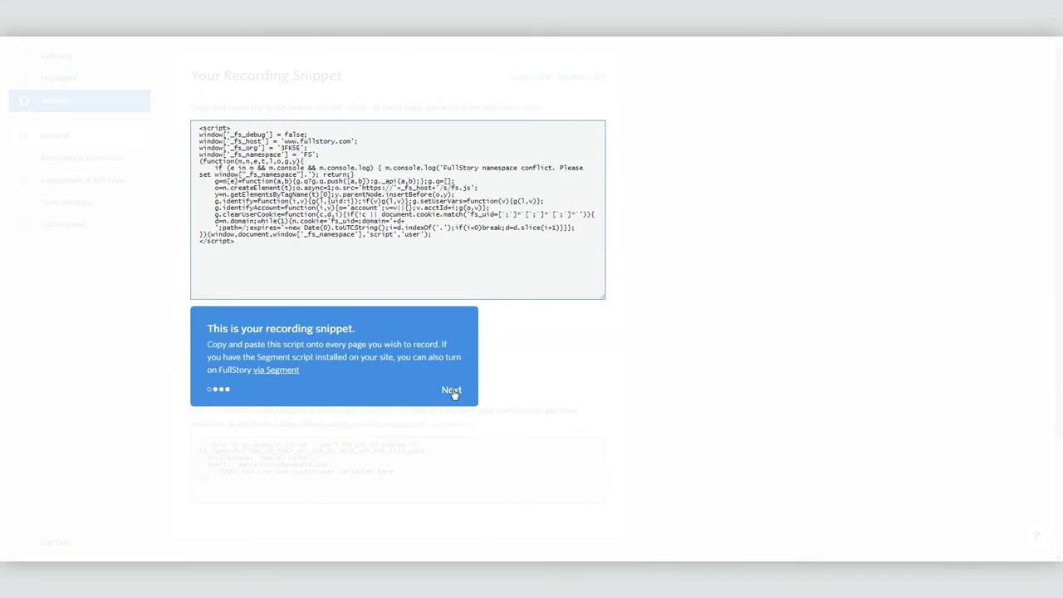
Switch back to FullStory and go through the remaining setup hints until the introduction is finished
{"action": "left_click", "coordinate": [452, 390]}
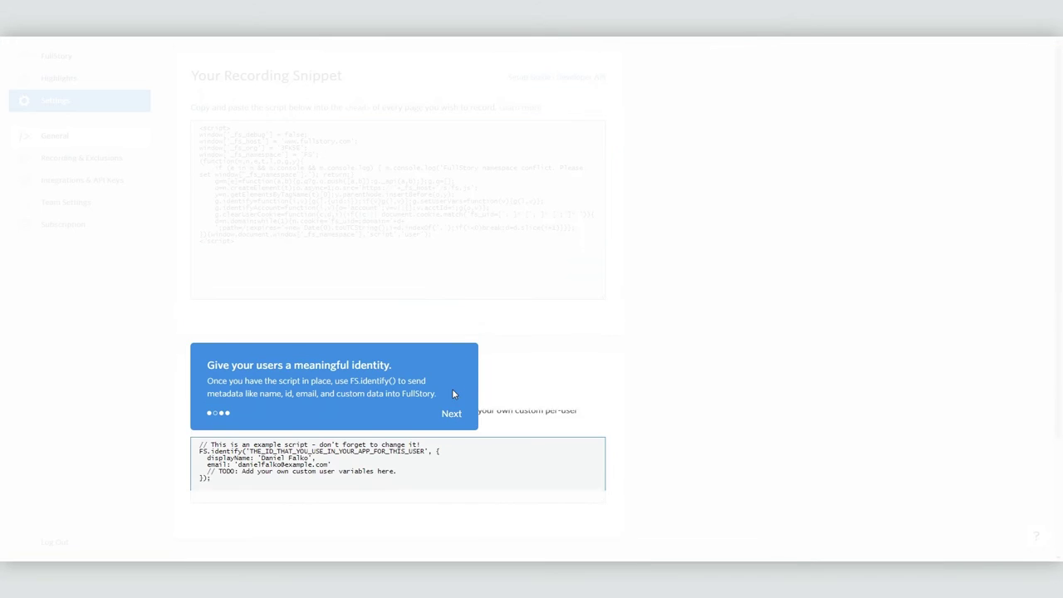
{"action": "left_click", "coordinate": [452, 413]}
{"action": "left_click", "coordinate": [456, 395]}
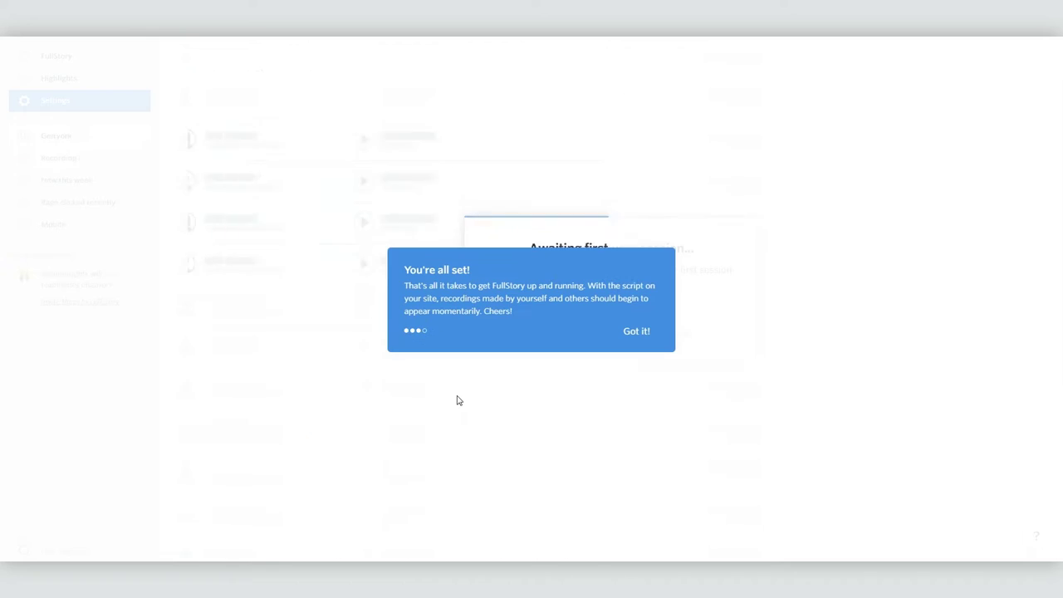
{"action": "left_click", "coordinate": [638, 332]}
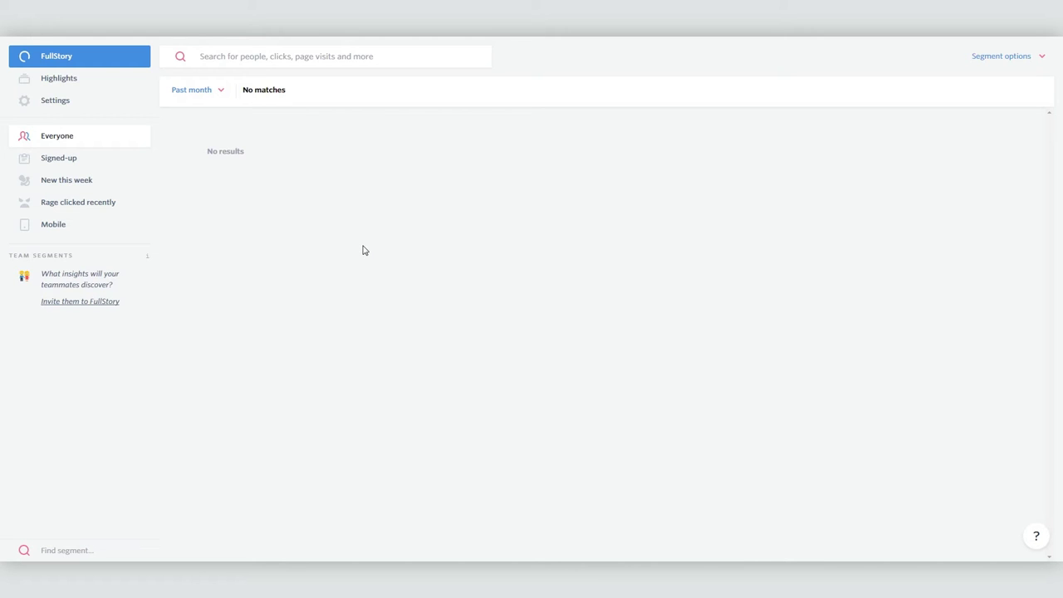
Look through the account settings: the general snippet, recording exclusions, available integrations, team settings and subscription plan
{"action": "left_click", "coordinate": [56, 105]}
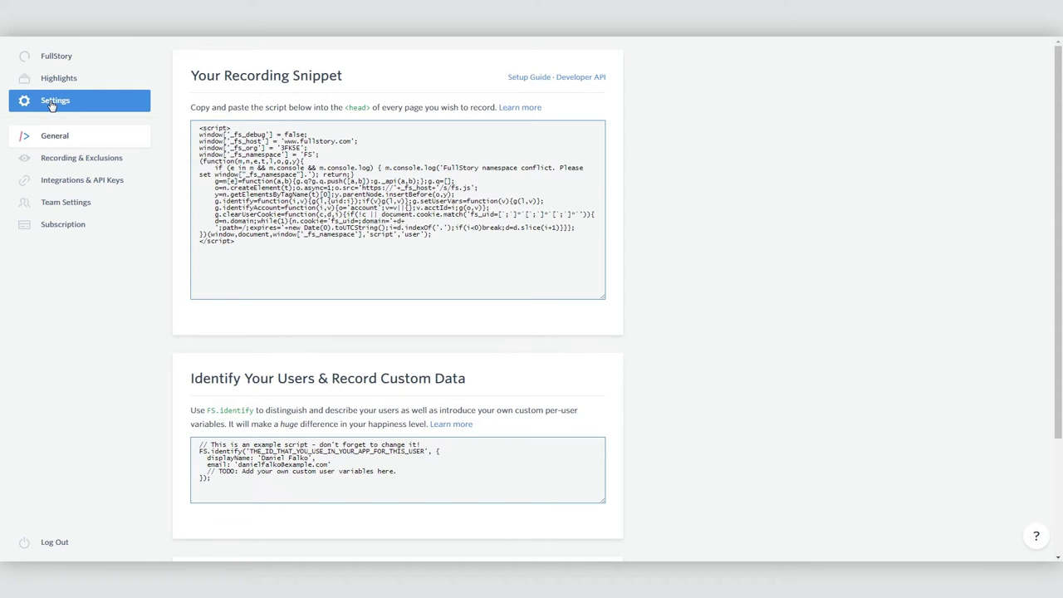
{"action": "left_click", "coordinate": [58, 159]}
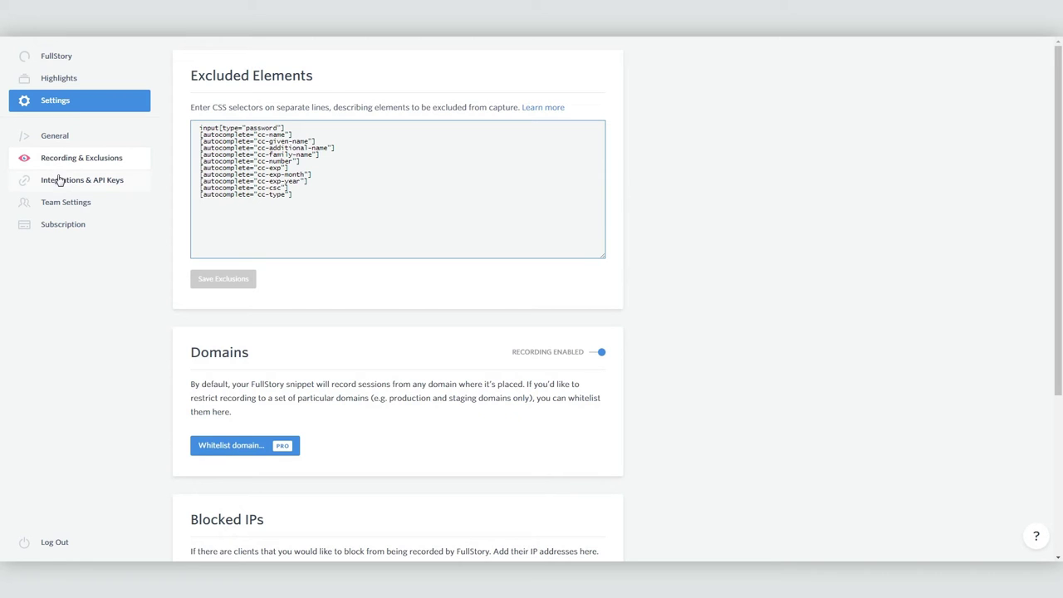
{"action": "left_click", "coordinate": [60, 181]}
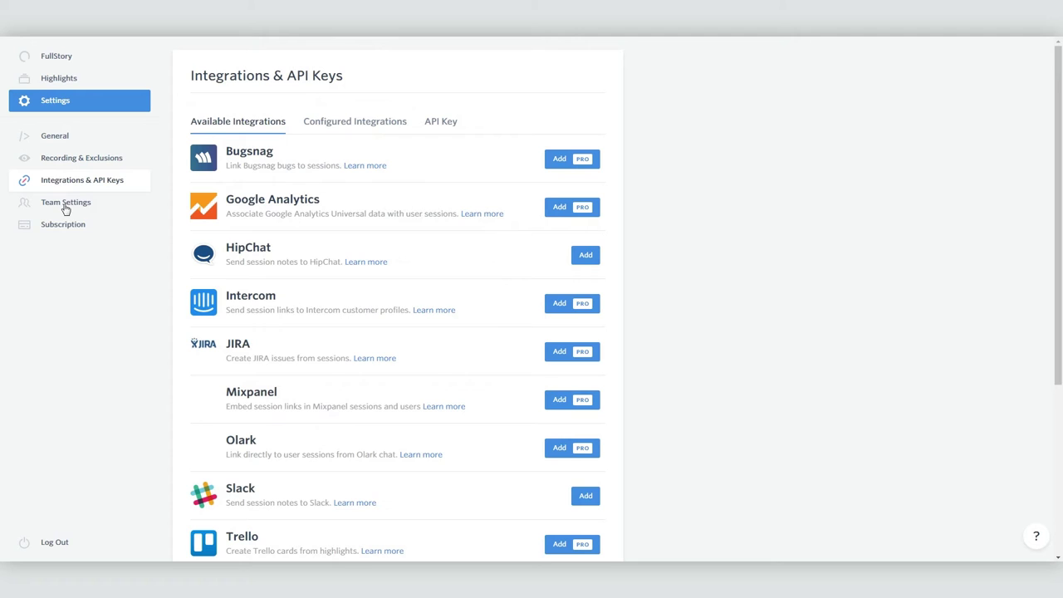
{"action": "scroll", "coordinate": [811, 289], "scroll_direction": "down", "scroll_amount": 1}
{"action": "scroll", "coordinate": [811, 289], "scroll_direction": "down", "scroll_amount": 5}
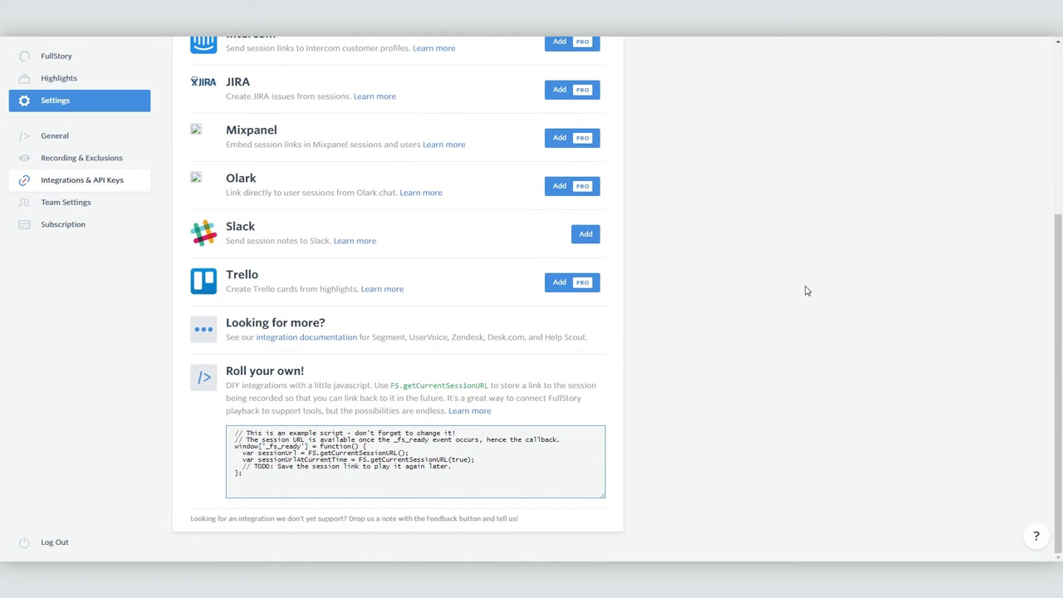
{"action": "scroll", "coordinate": [805, 290], "scroll_direction": "up", "scroll_amount": 1}
{"action": "scroll", "coordinate": [805, 291], "scroll_direction": "up", "scroll_amount": 5}
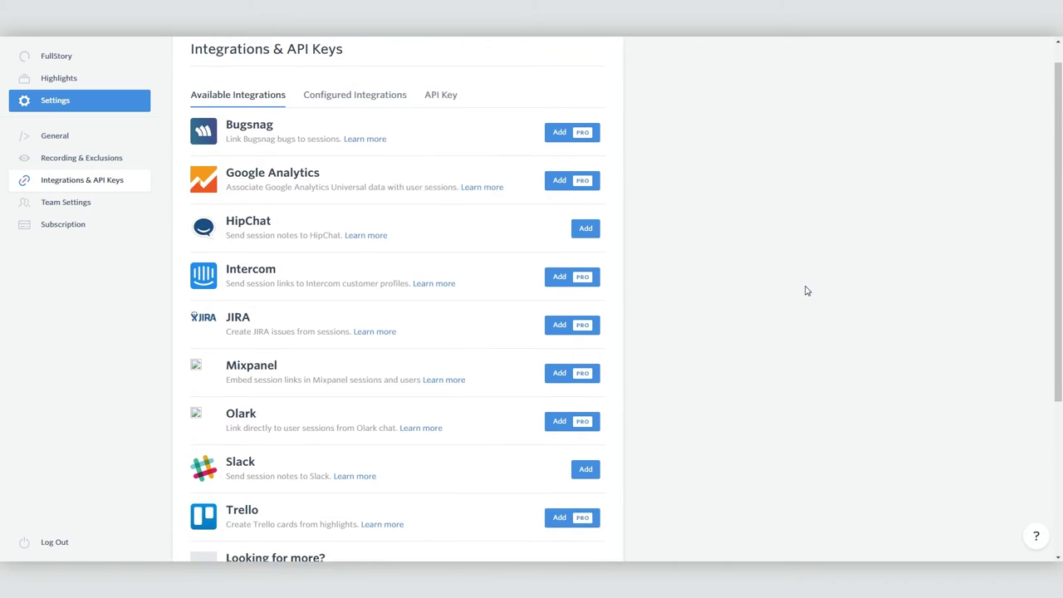
{"action": "left_click", "coordinate": [79, 201]}
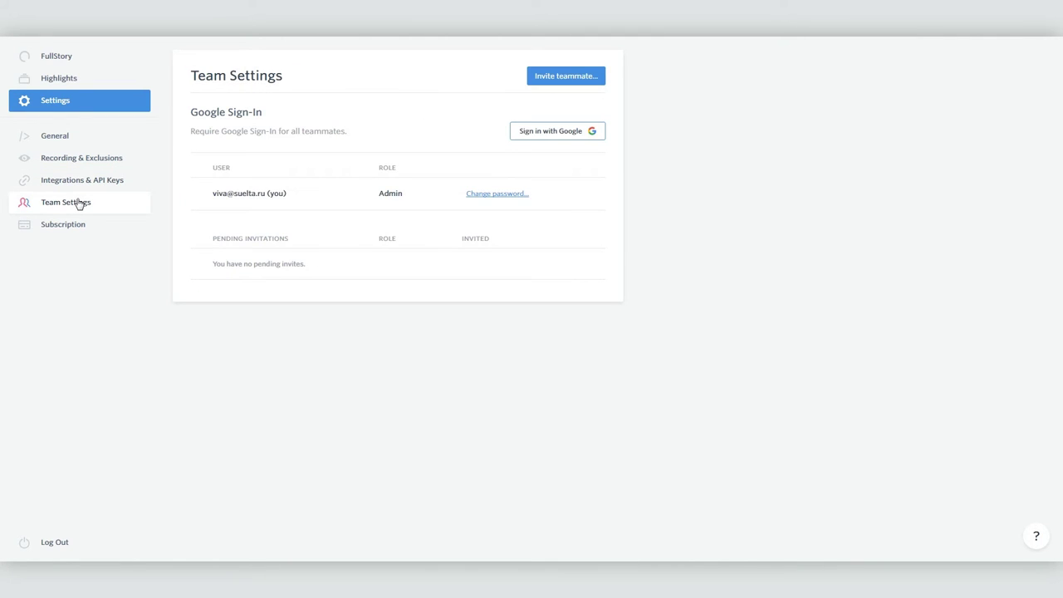
{"action": "left_click", "coordinate": [67, 231]}
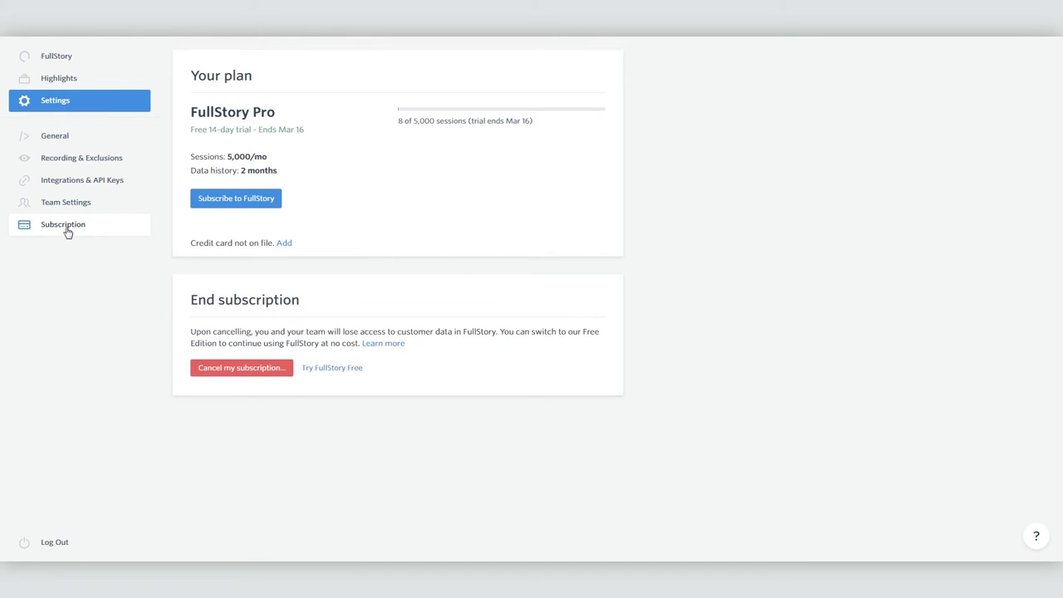
Review the visitor list of the Everyone segment and the audience, device, browser and referrer charts beneath it
{"action": "left_click", "coordinate": [44, 56]}
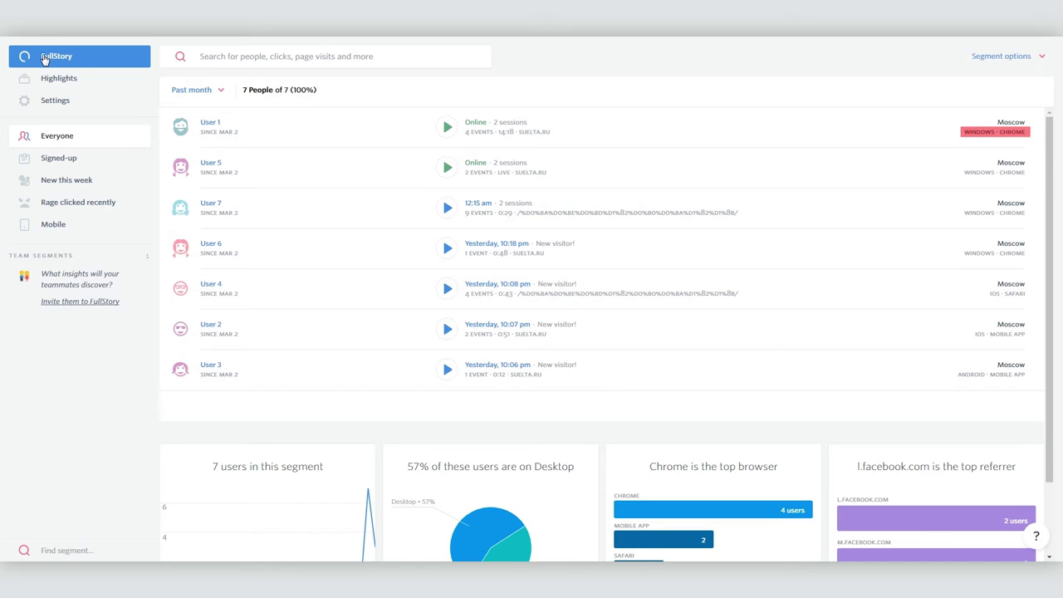
{"action": "scroll", "coordinate": [402, 137], "scroll_direction": "down", "scroll_amount": 5}
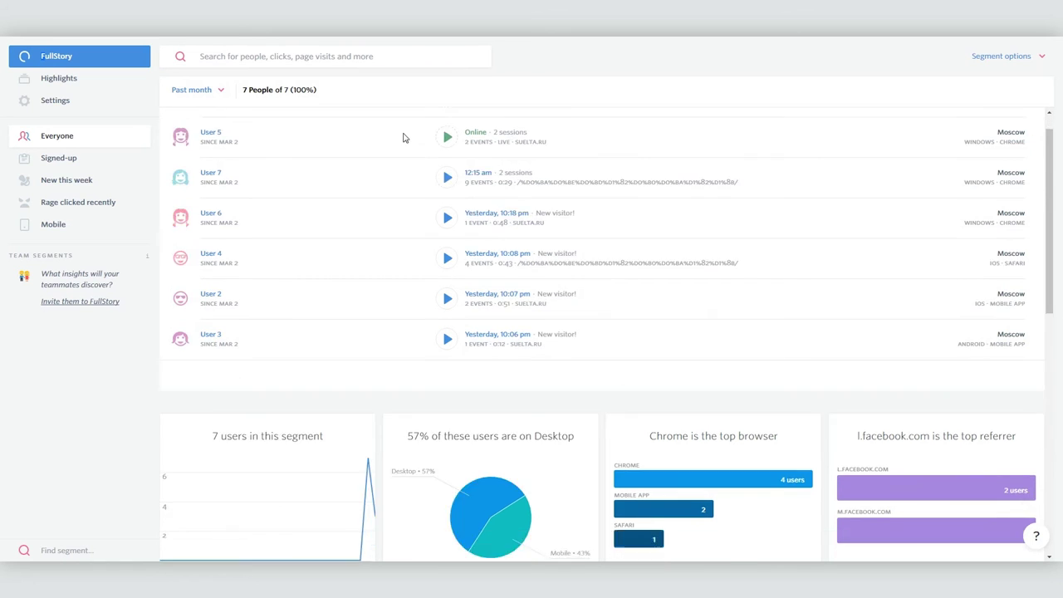
{"action": "scroll", "coordinate": [402, 137], "scroll_direction": "down", "scroll_amount": 1}
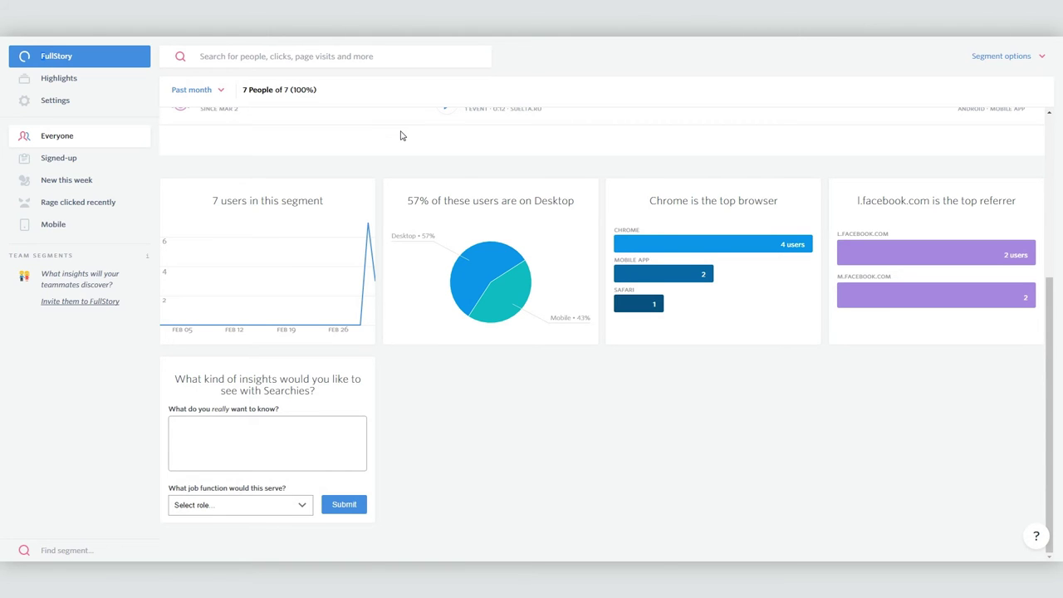
{"action": "scroll", "coordinate": [400, 135], "scroll_direction": "up", "scroll_amount": 6}
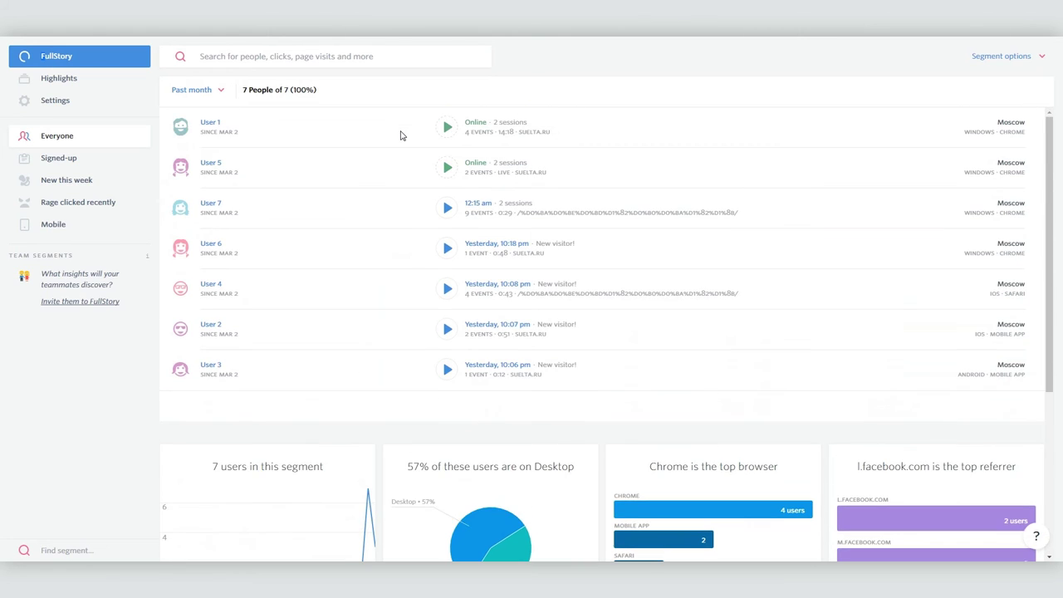
Watch the recorded sessions of User 5, User 7 and User 8, skipping ahead in the first two
{"action": "left_click", "coordinate": [447, 169]}
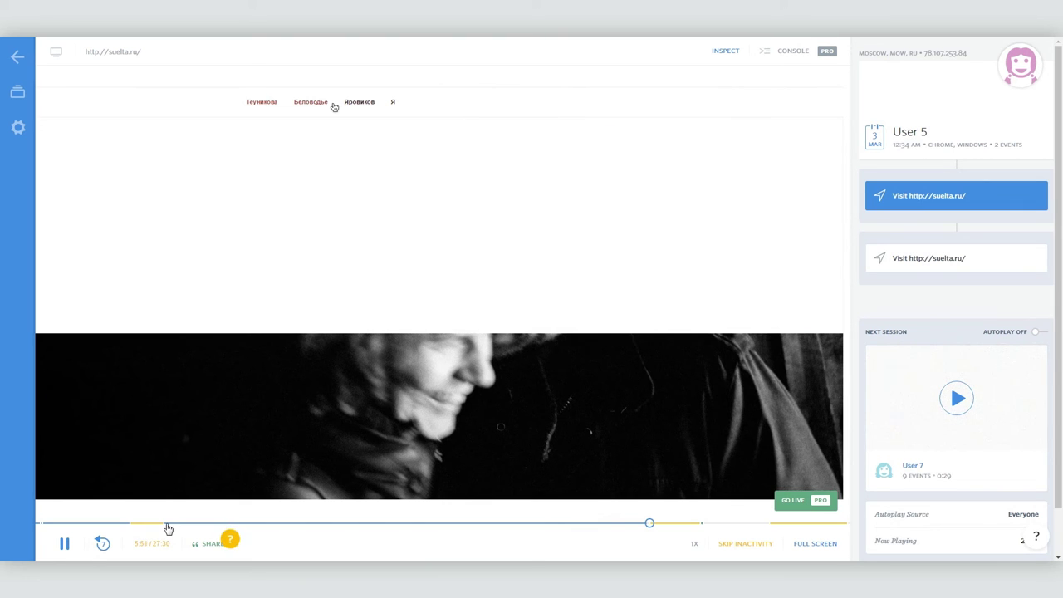
{"action": "left_click", "coordinate": [711, 525]}
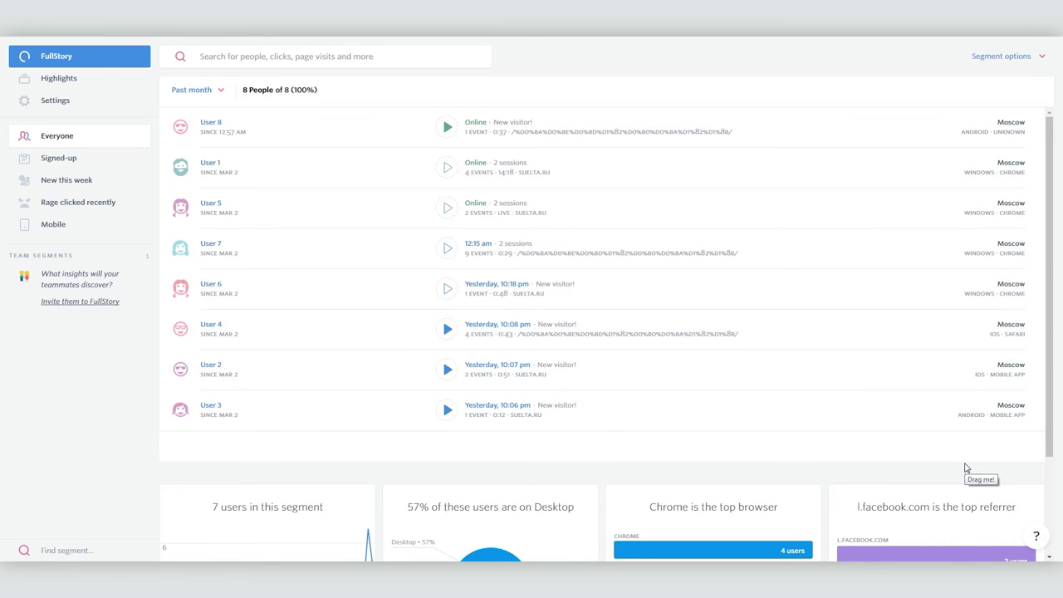
{"action": "left_click", "coordinate": [445, 249]}
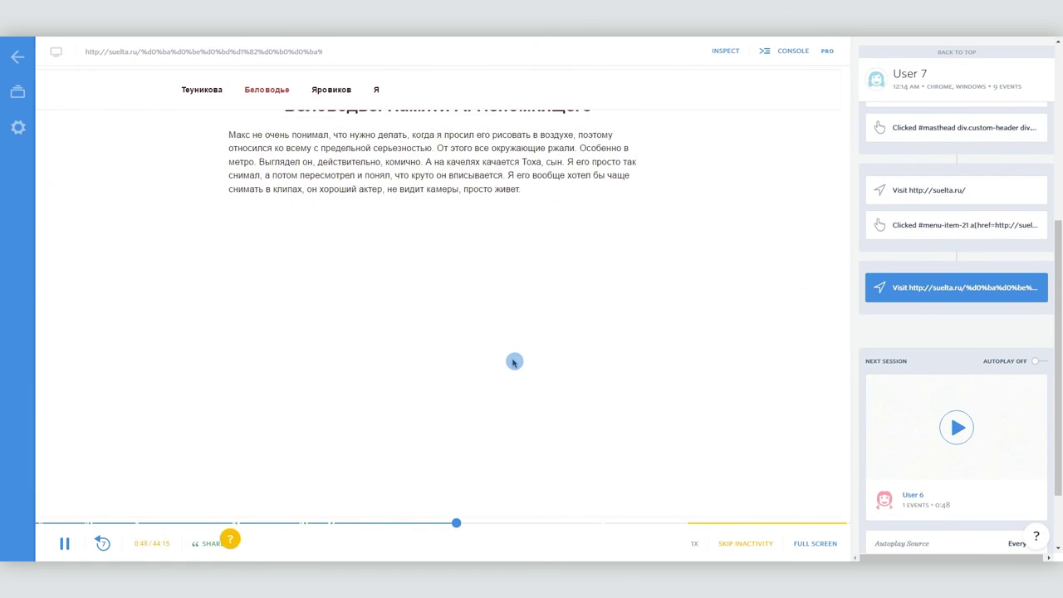
{"action": "left_click", "coordinate": [604, 523]}
{"action": "left_click", "coordinate": [703, 524]}
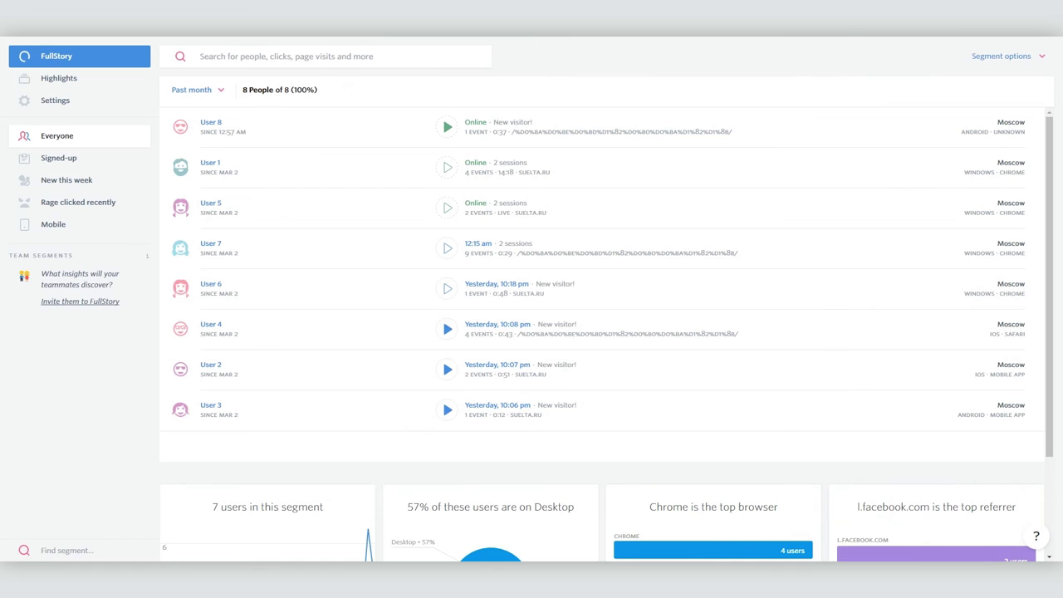
{"action": "left_click", "coordinate": [447, 126]}
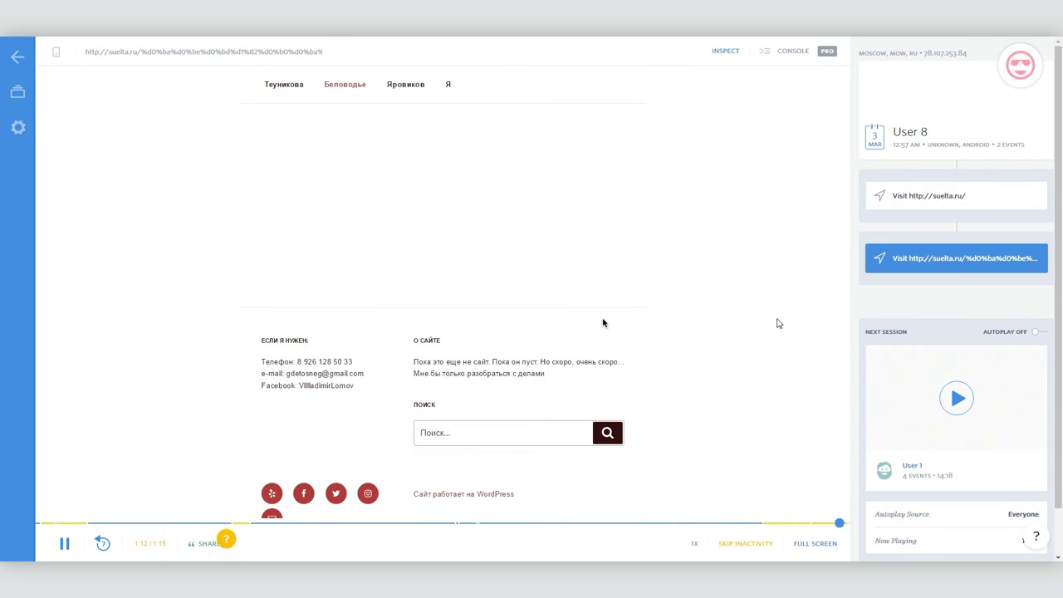
{"action": "key", "text": "Escape"}
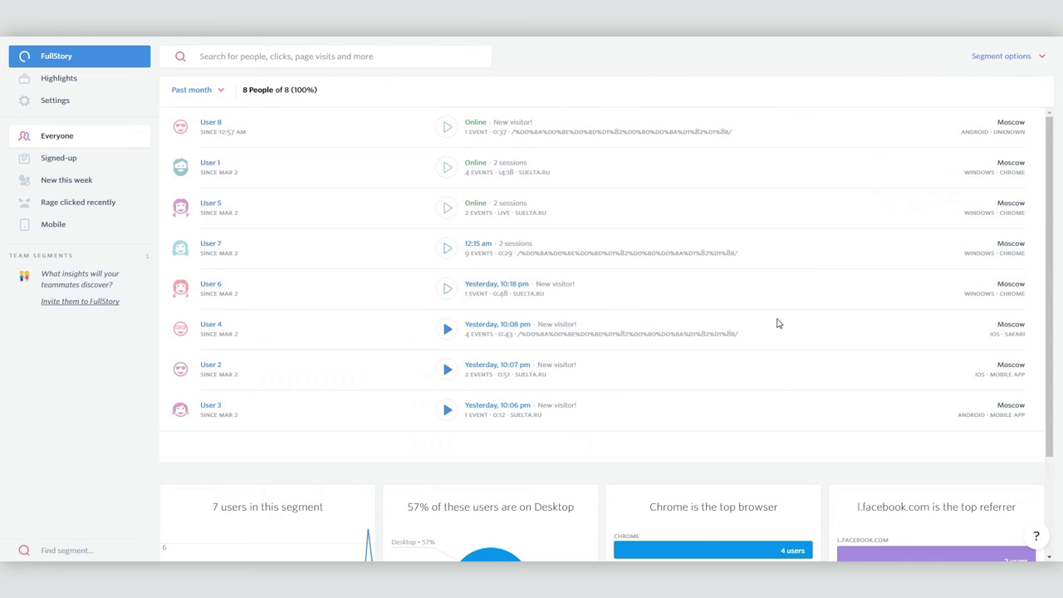